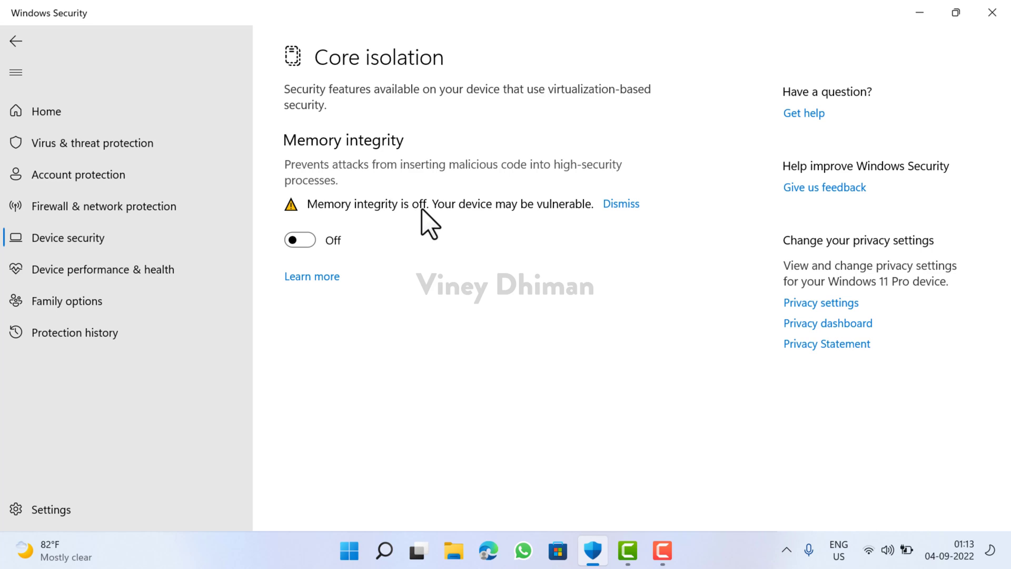
Step: Switch the Memory integrity toggle to On on the Core isolation page
{"action": "left_click", "coordinate": [310, 243]}
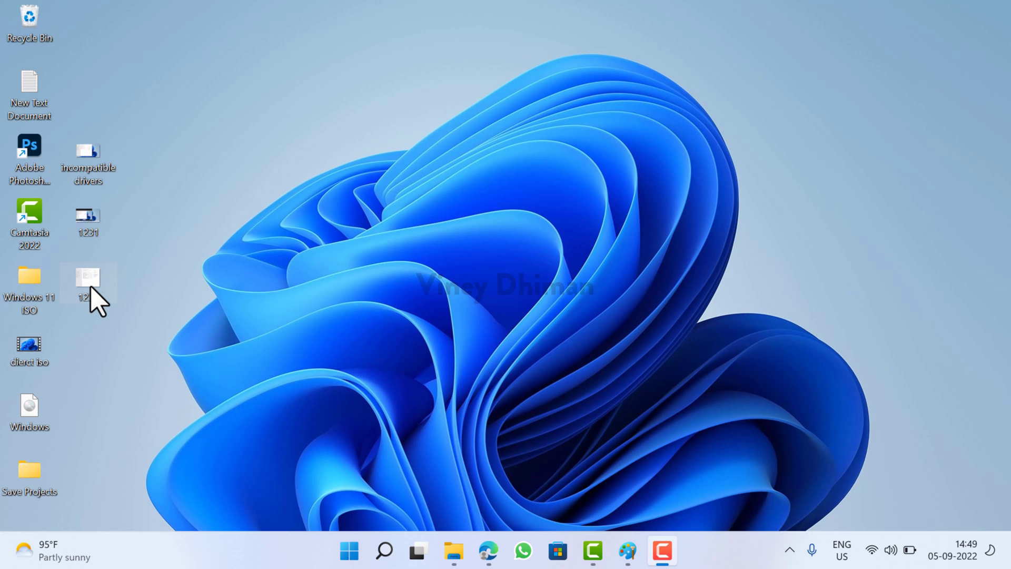
Step: Open the 1234.png screenshot in Photos and zoom in five times to read the RTL2832U_IRHID.sys entries
{"action": "double_click", "coordinate": [90, 288]}
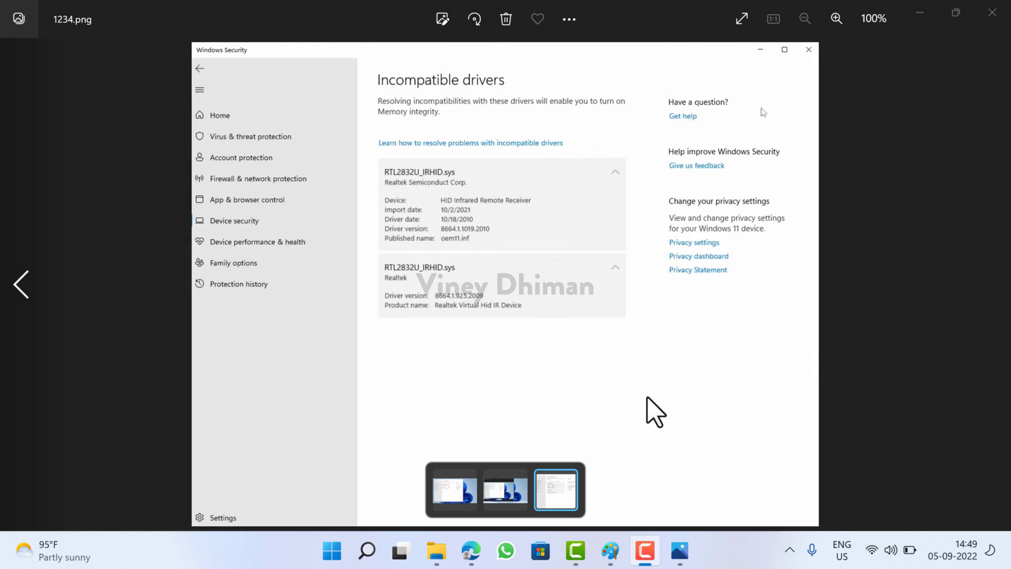
{"action": "left_click", "coordinate": [837, 18]}
{"action": "left_click", "coordinate": [837, 18]}
{"action": "left_click", "coordinate": [837, 18]}
{"action": "left_click", "coordinate": [837, 18]}
{"action": "left_click", "coordinate": [837, 19]}
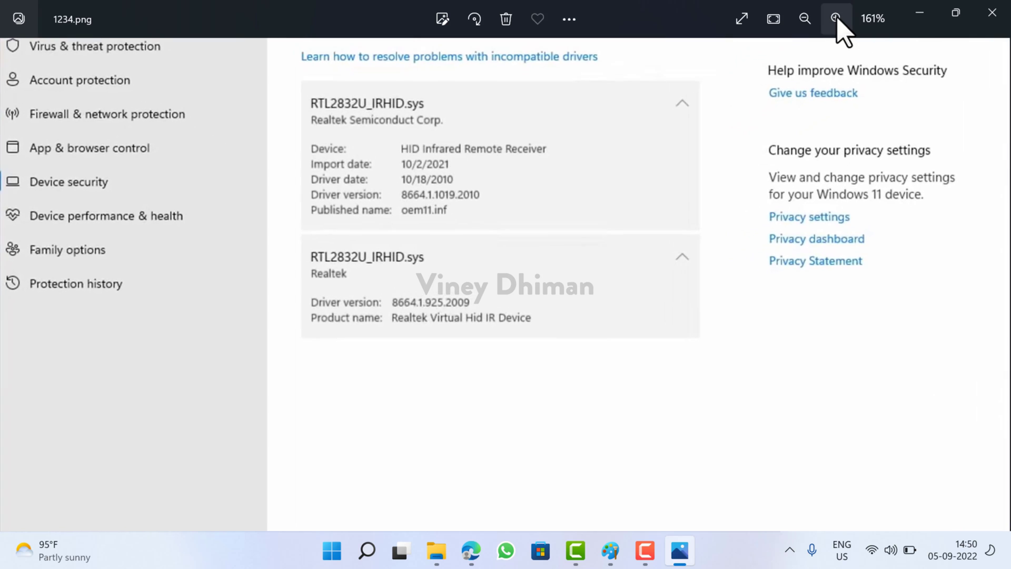
{"action": "left_click", "coordinate": [837, 18]}
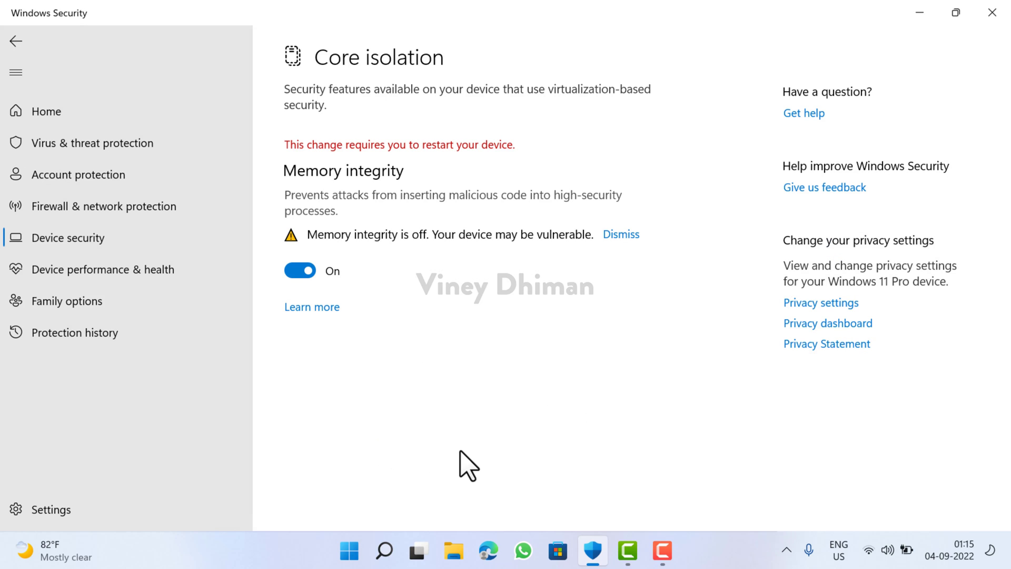
Step: Load the Sysinternals Autoruns page in Edge and download Autoruns.zip (3,772 KB) to Downloads
{"action": "left_click", "coordinate": [490, 551]}
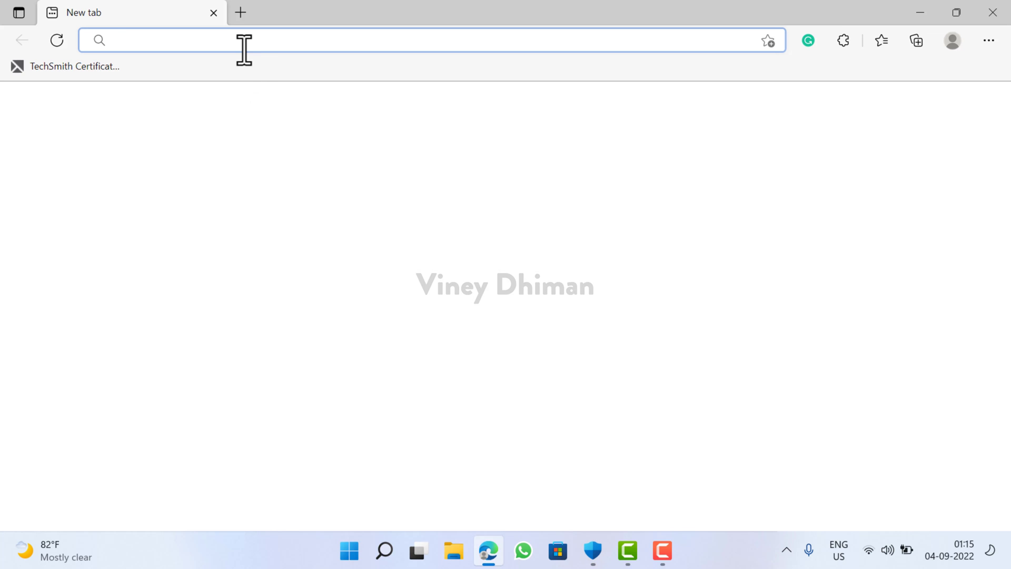
{"action": "type", "text": "https://docs.microsoft.com/en-us/sysinternals/downloads/autoruns"}
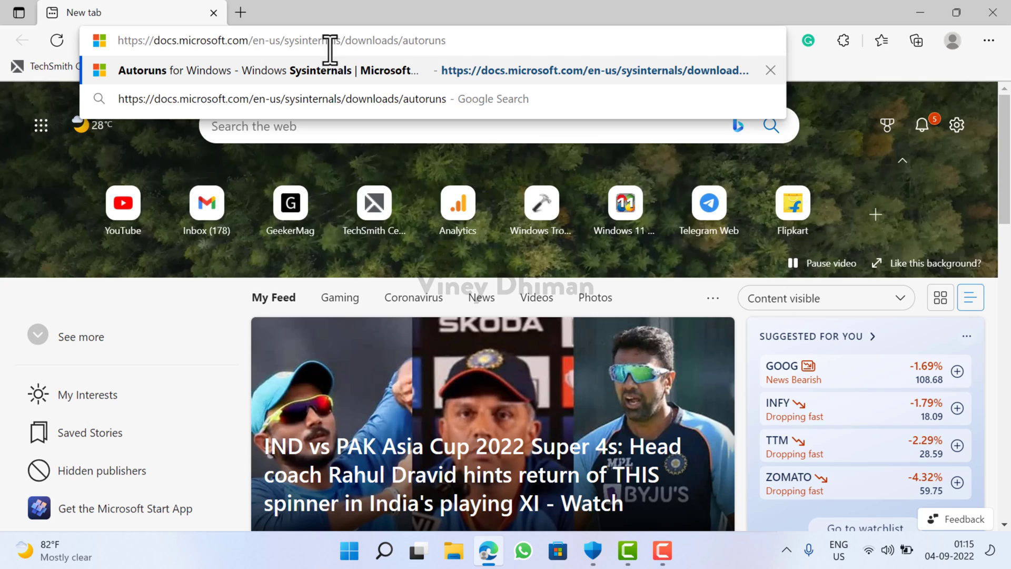
{"action": "key", "text": "Return"}
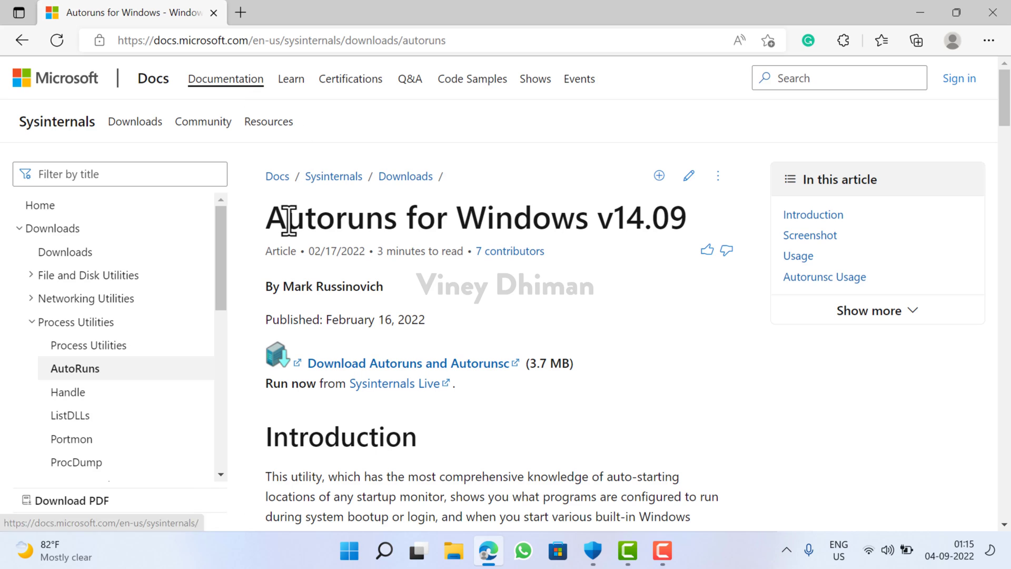
{"action": "left_click_drag", "start_coordinate": [269, 218], "coordinate": [595, 219]}
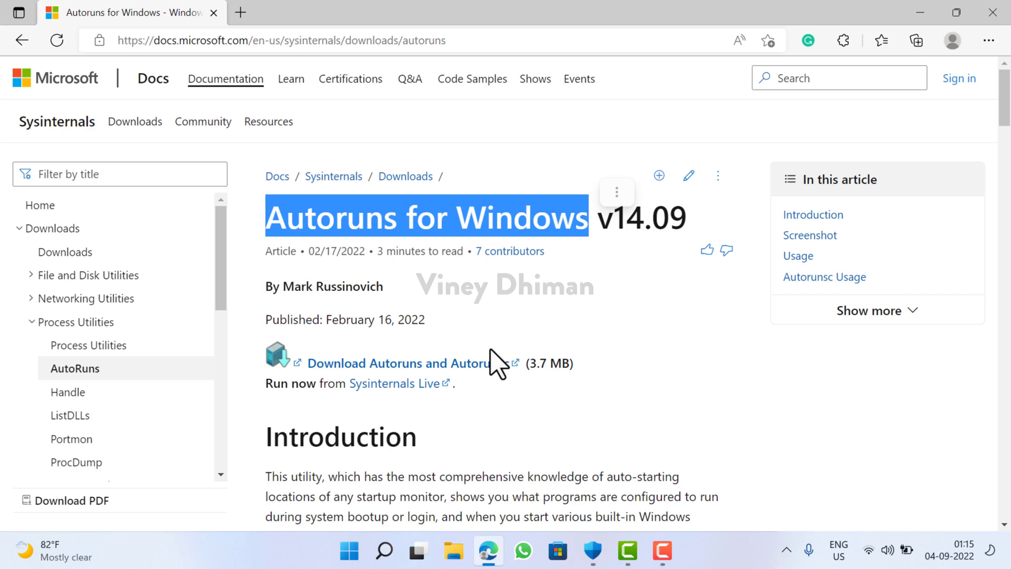
{"action": "left_click", "coordinate": [423, 364]}
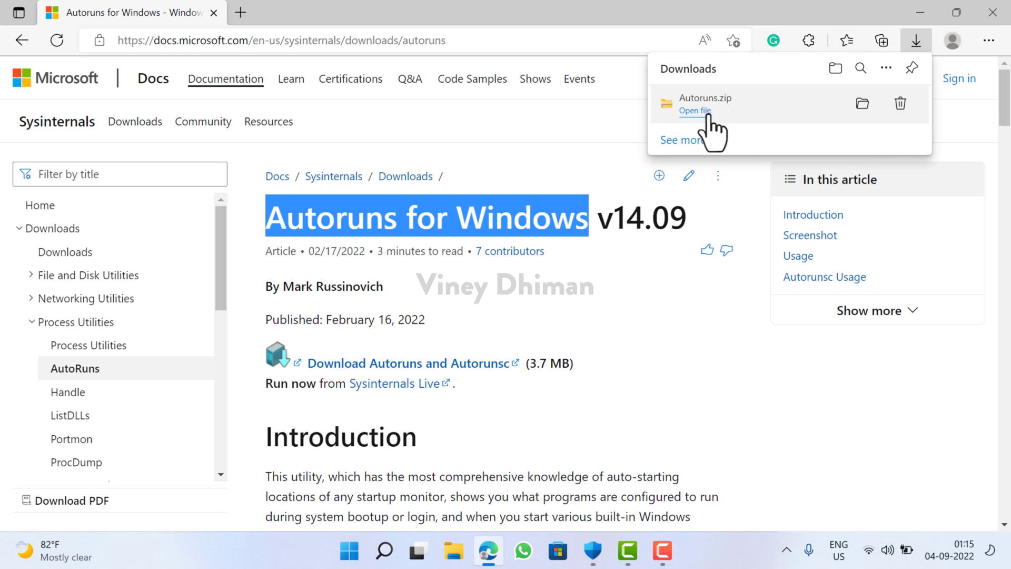
{"action": "left_click", "coordinate": [862, 104]}
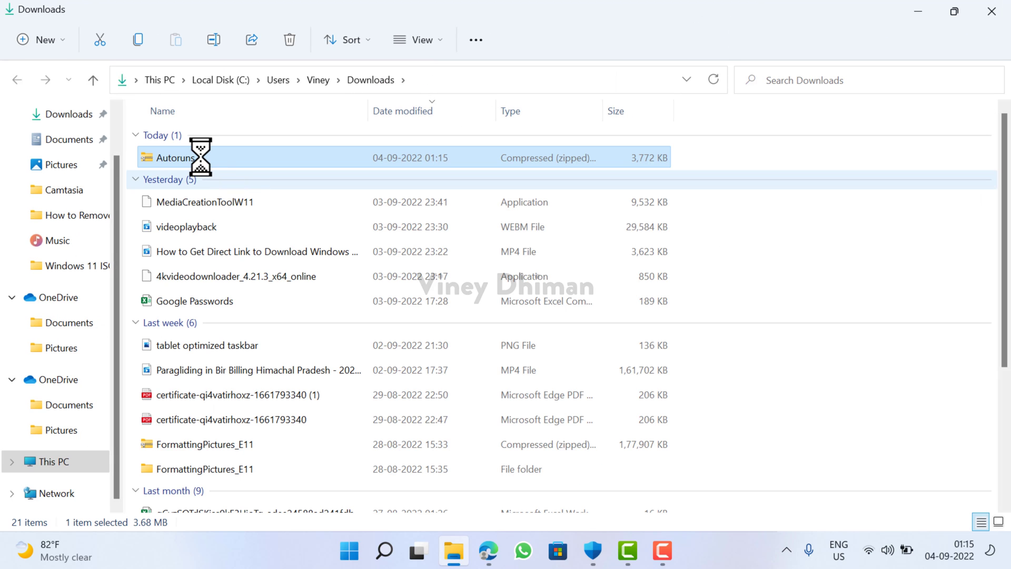
Step: Extract Autoruns.zip into an Autoruns folder in Downloads
{"action": "right_click", "coordinate": [201, 159]}
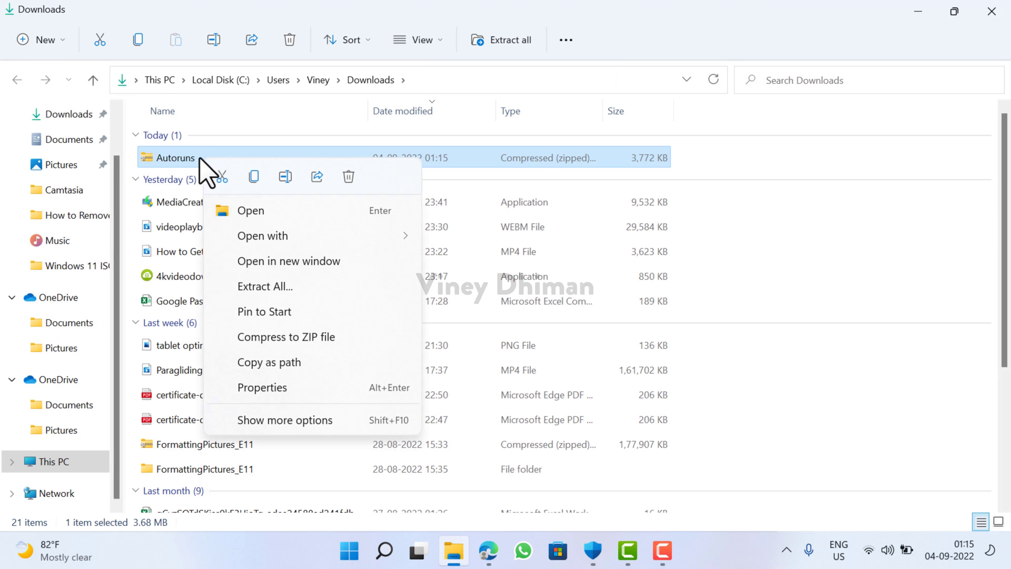
{"action": "left_click", "coordinate": [258, 289]}
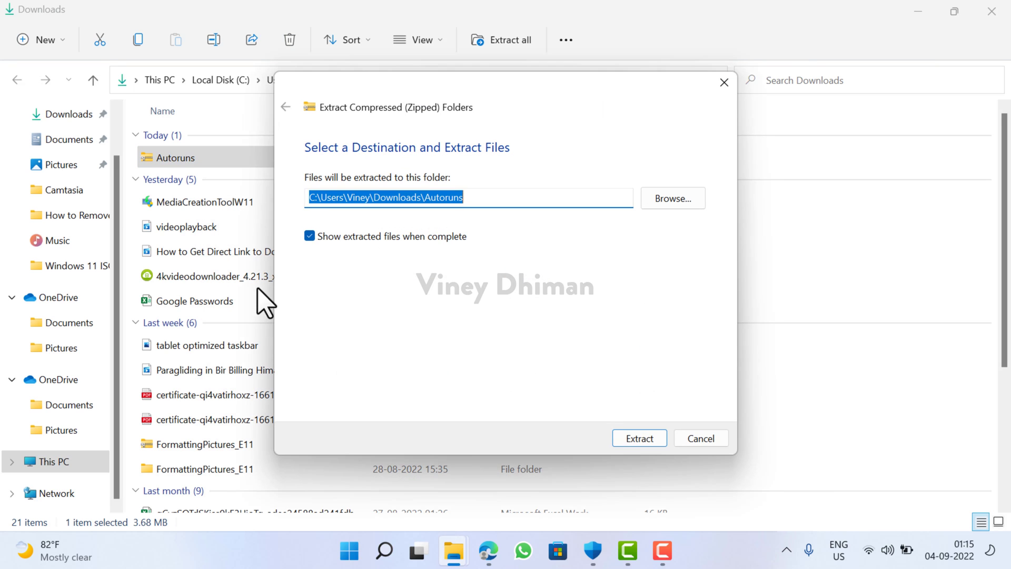
{"action": "left_click", "coordinate": [632, 435]}
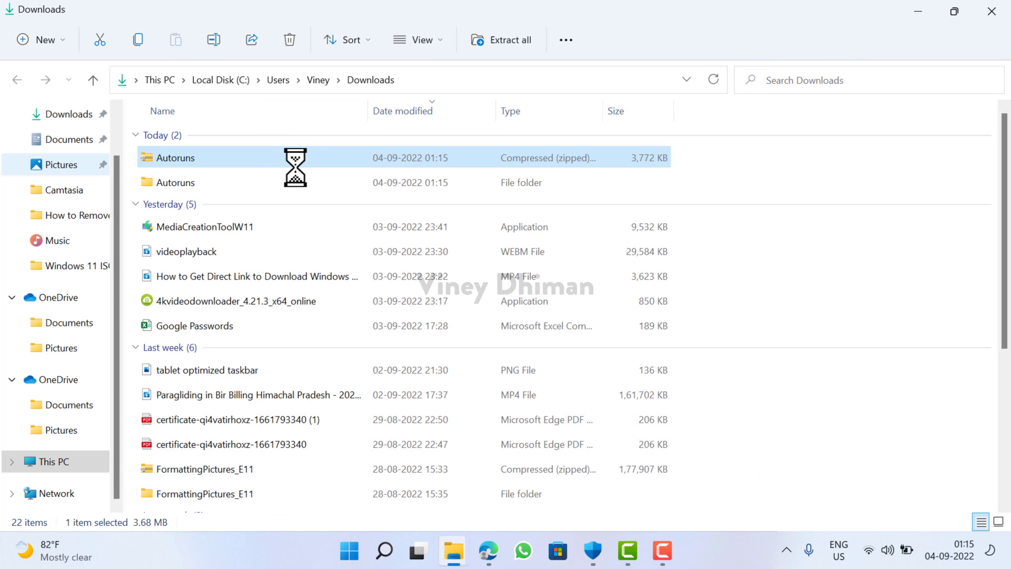
Step: Run Autoruns from the extracted folder as administrator, approving the elevation prompt
{"action": "key", "text": "alt+Up"}
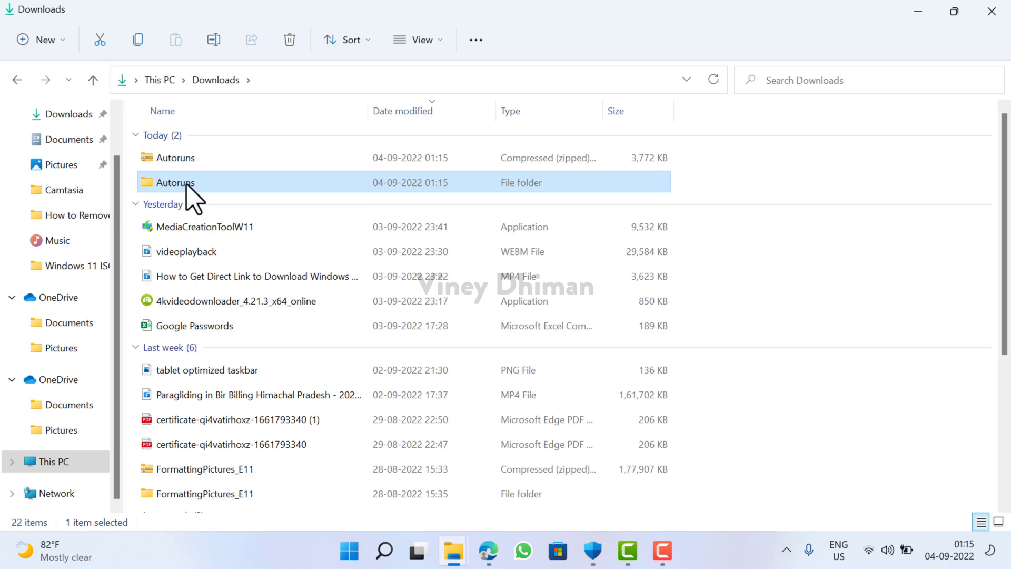
{"action": "double_click", "coordinate": [188, 184]}
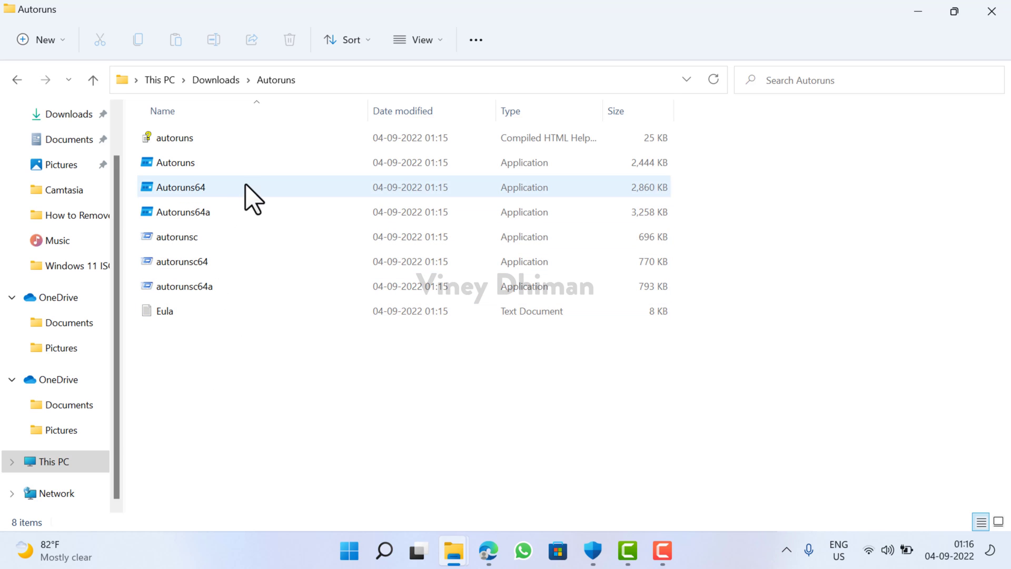
{"action": "right_click", "coordinate": [206, 171]}
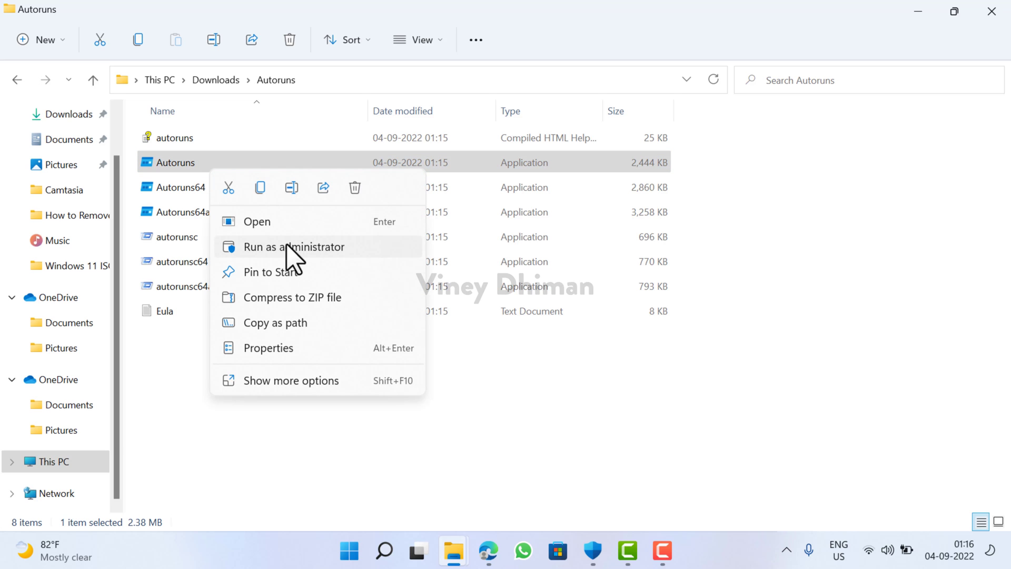
{"action": "left_click", "coordinate": [287, 245]}
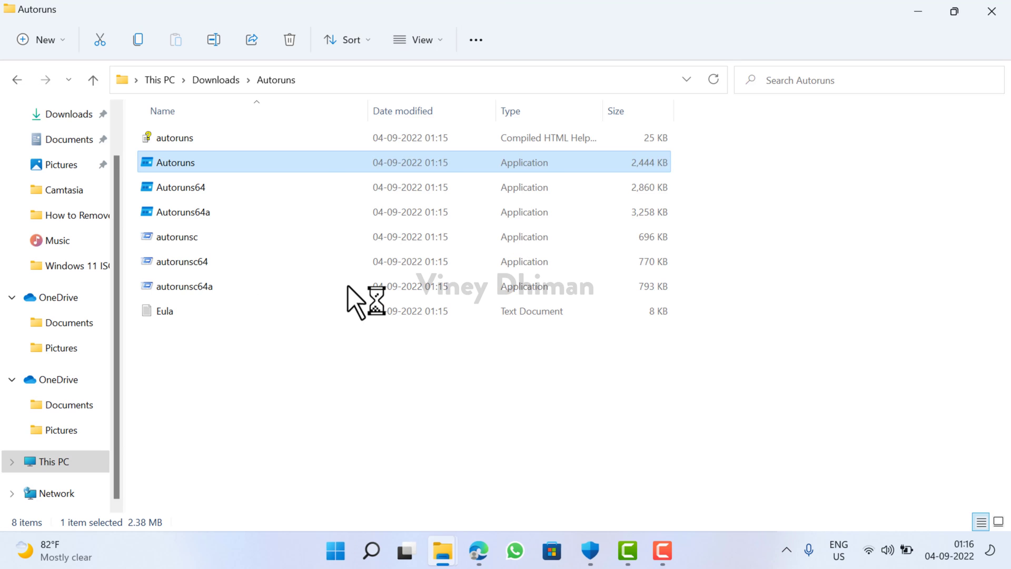
{"action": "left_click", "coordinate": [426, 433]}
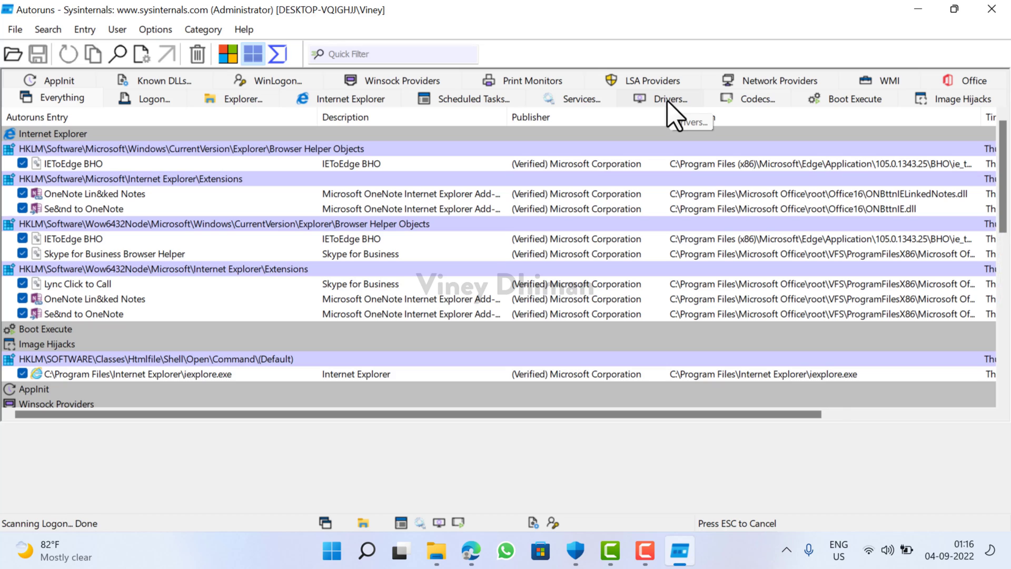
Step: Show the Drivers list and scroll to the unverified Adobe Type Manager font driver, then jump back to the first entry
{"action": "left_click", "coordinate": [668, 101]}
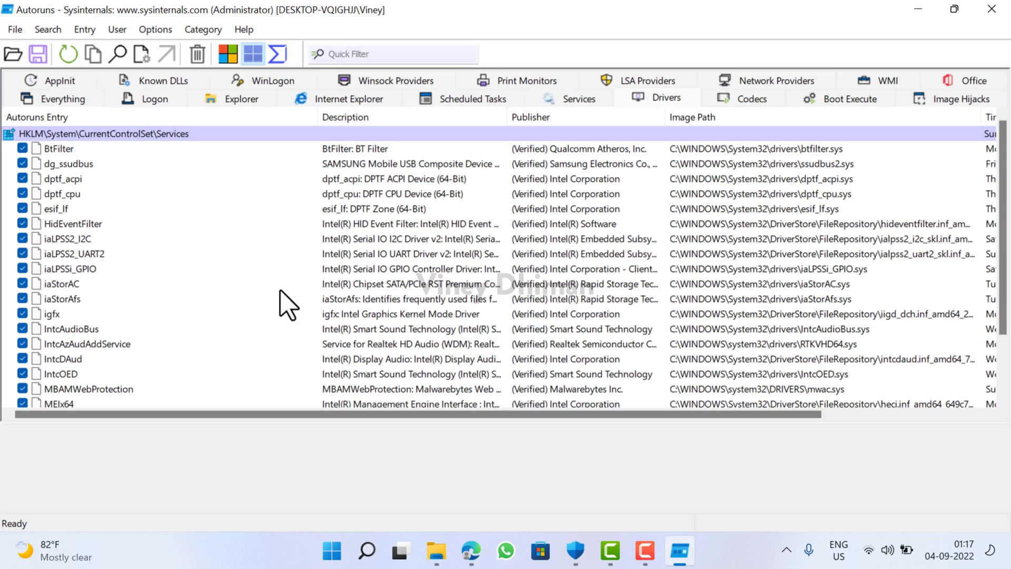
{"action": "scroll", "coordinate": [287, 305], "scroll_direction": "down", "scroll_amount": 2}
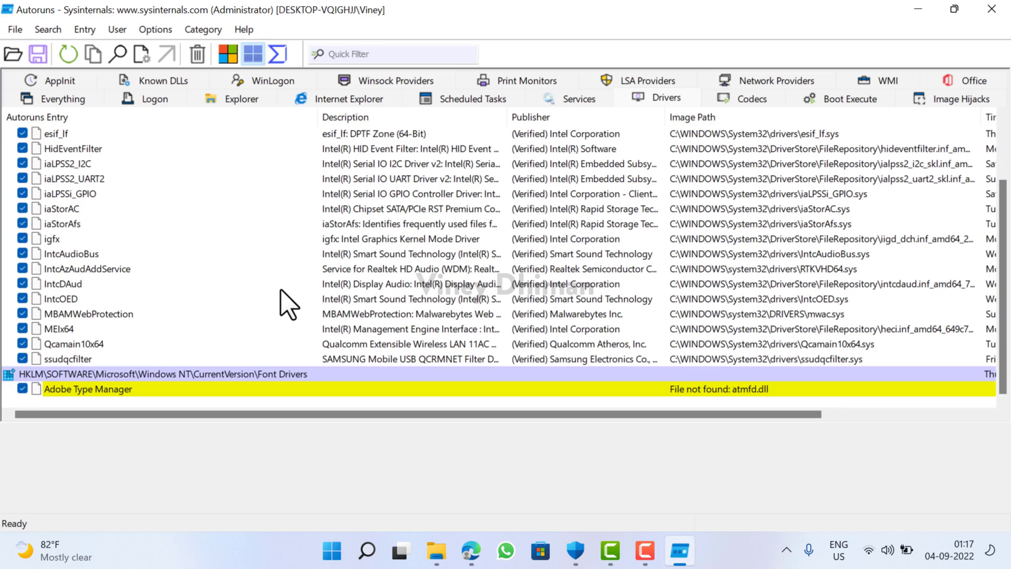
{"action": "scroll", "coordinate": [289, 307], "scroll_direction": "up", "scroll_amount": 2}
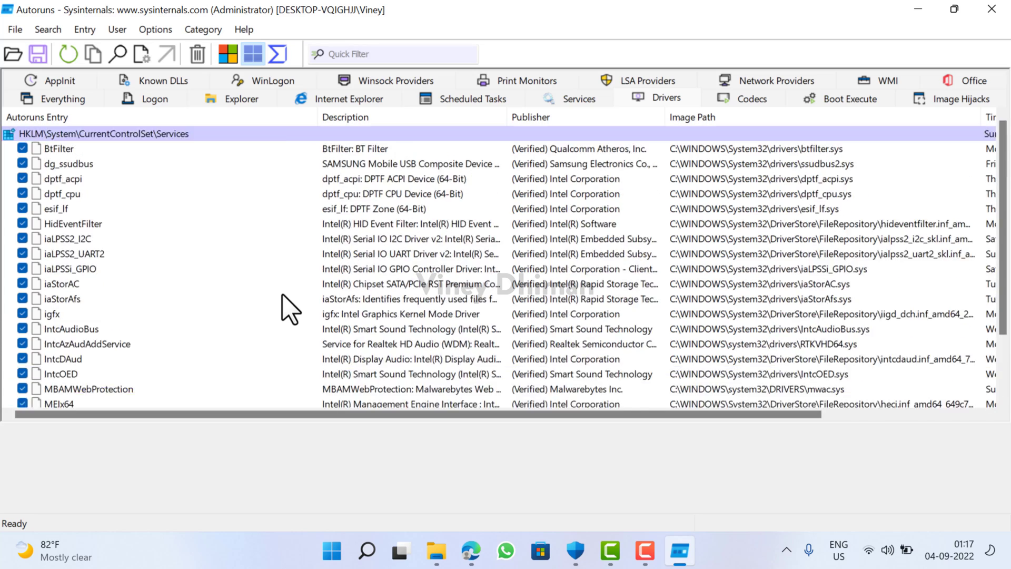
{"action": "scroll", "coordinate": [290, 309], "scroll_direction": "down", "scroll_amount": 2}
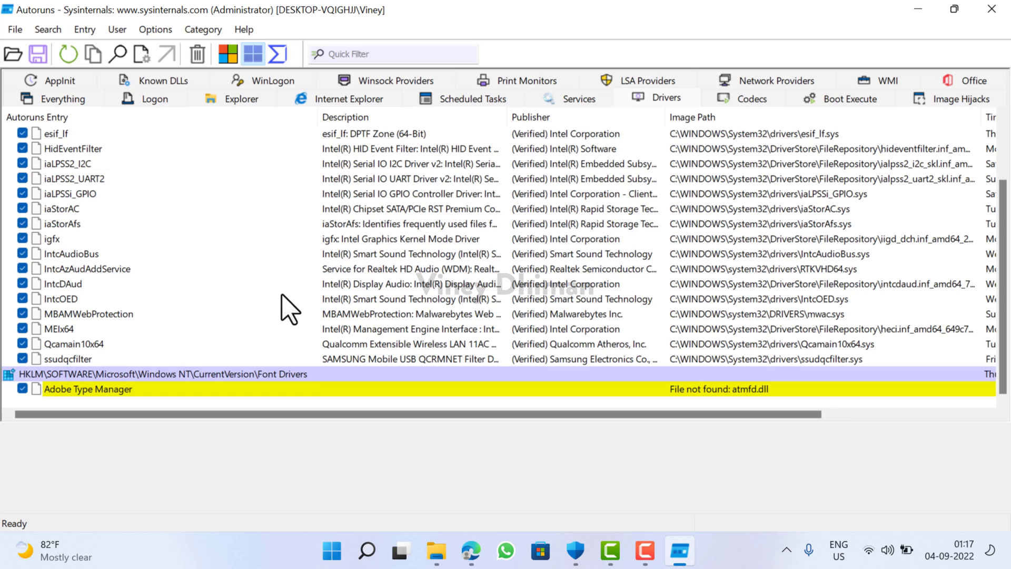
{"action": "scroll", "coordinate": [285, 305], "scroll_direction": "up", "scroll_amount": 2}
{"action": "scroll", "coordinate": [285, 306], "scroll_direction": "down", "scroll_amount": 2}
{"action": "key", "text": "Home"}
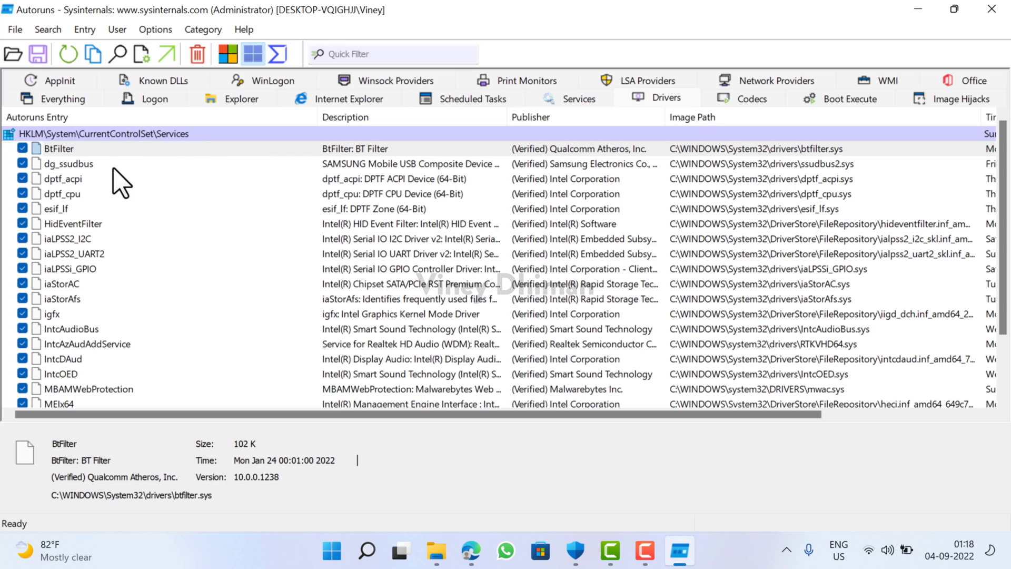
Step: Select the dg_ssudbus Samsung USB driver and view its Delete option without deleting it
{"action": "left_click", "coordinate": [72, 168]}
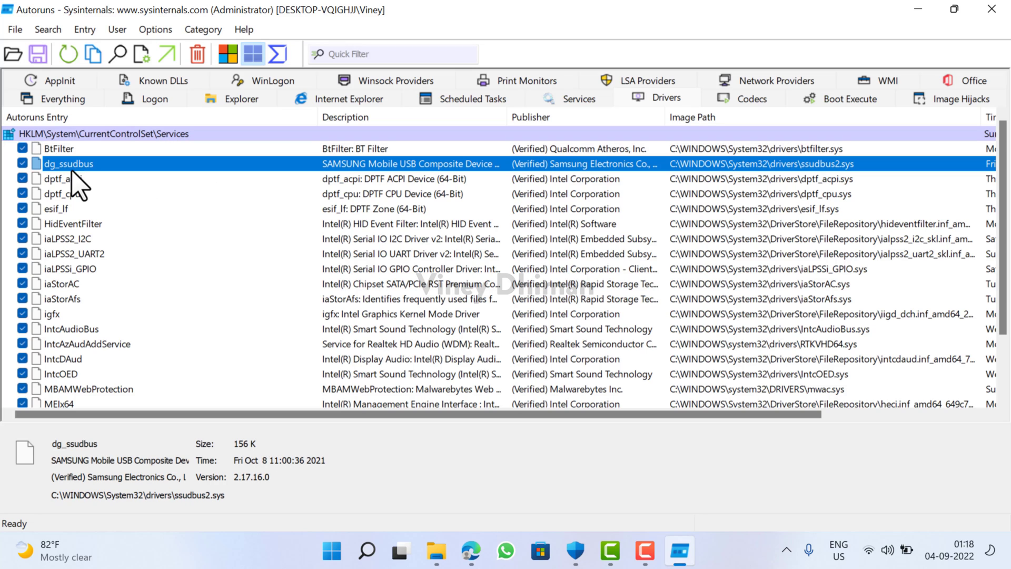
{"action": "right_click", "coordinate": [149, 167]}
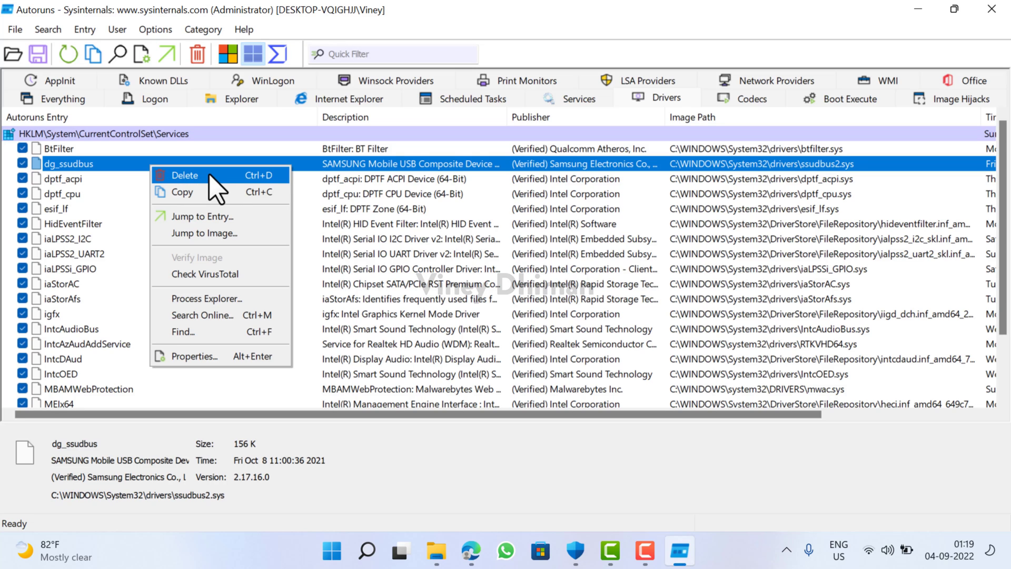
{"action": "left_click", "coordinate": [340, 463]}
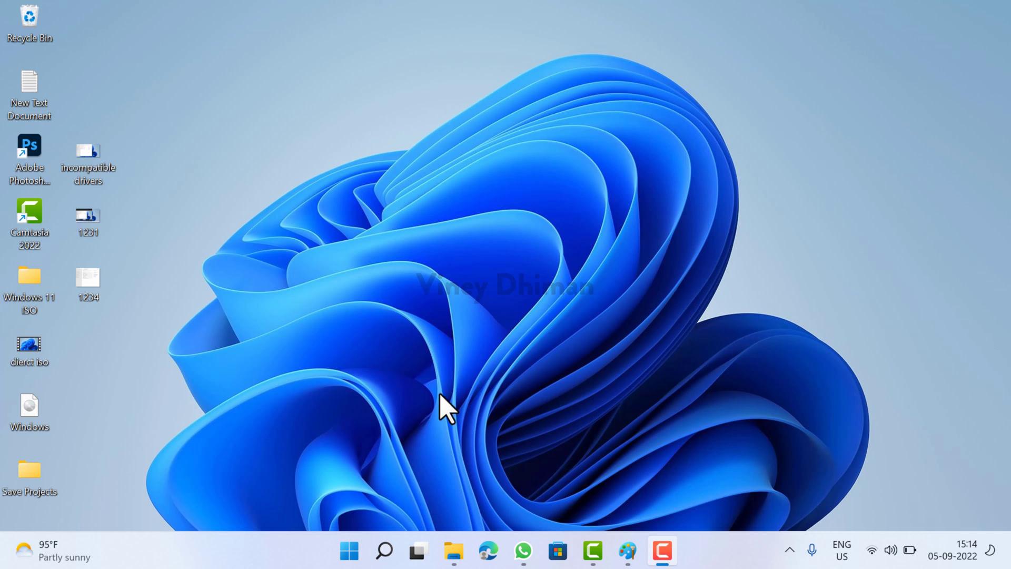
Step: Open Device Manager from the Start button's context menu and scroll through the device list
{"action": "right_click", "coordinate": [352, 565]}
{"action": "left_click", "coordinate": [375, 187]}
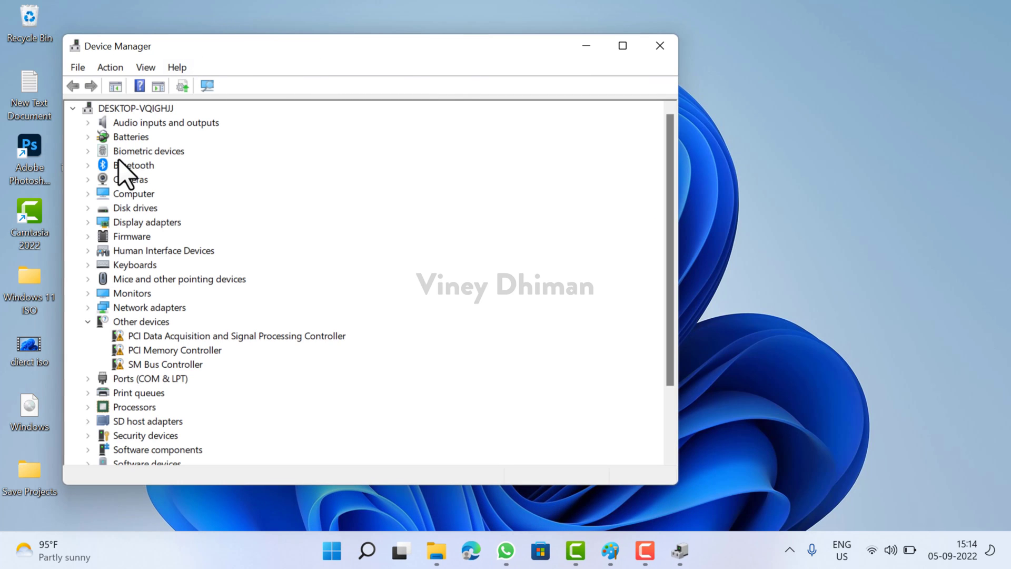
{"action": "scroll", "coordinate": [102, 199], "scroll_direction": "down", "scroll_amount": 2}
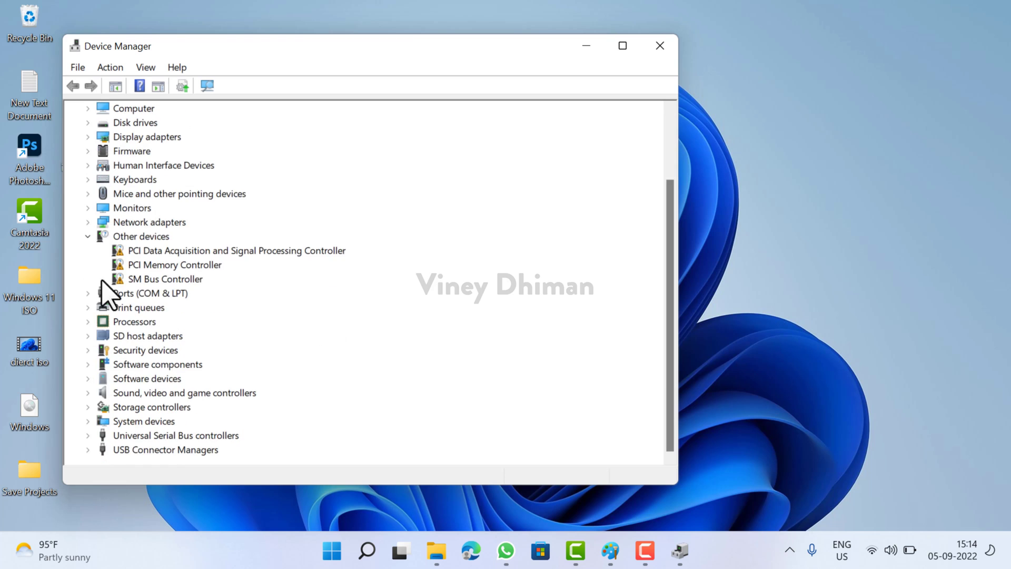
{"action": "scroll", "coordinate": [112, 310], "scroll_direction": "up", "scroll_amount": 2}
{"action": "scroll", "coordinate": [117, 324], "scroll_direction": "down", "scroll_amount": 2}
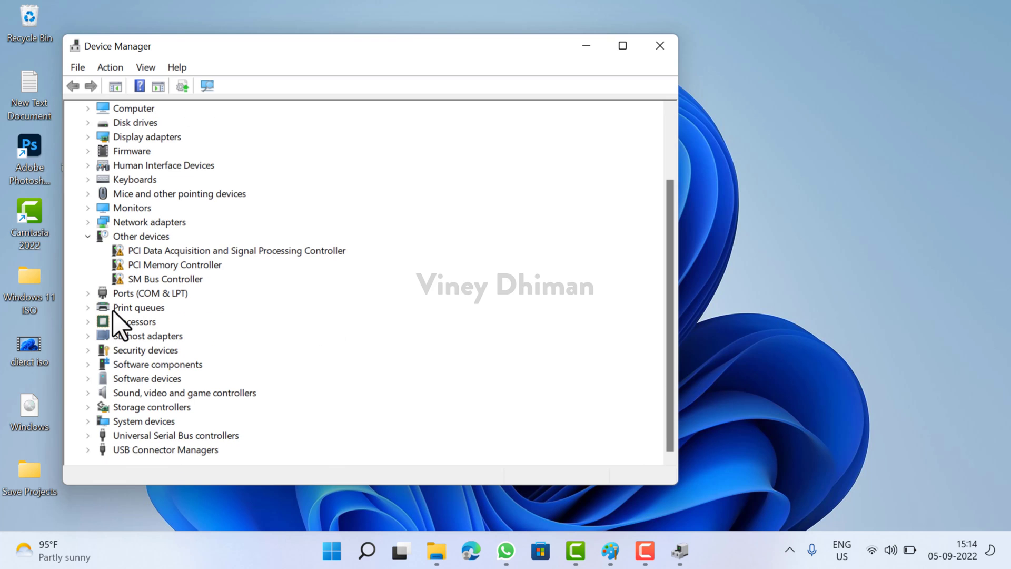
{"action": "scroll", "coordinate": [112, 315], "scroll_direction": "up", "scroll_amount": 2}
{"action": "scroll", "coordinate": [113, 319], "scroll_direction": "down", "scroll_amount": 2}
{"action": "scroll", "coordinate": [113, 322], "scroll_direction": "up", "scroll_amount": 2}
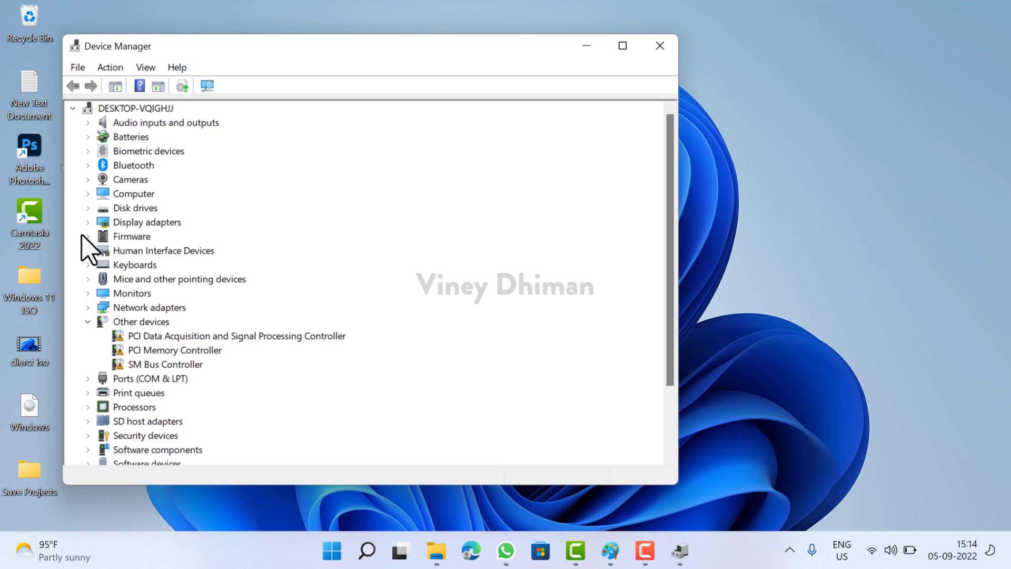
{"action": "scroll", "coordinate": [100, 450], "scroll_direction": "down", "scroll_amount": 2}
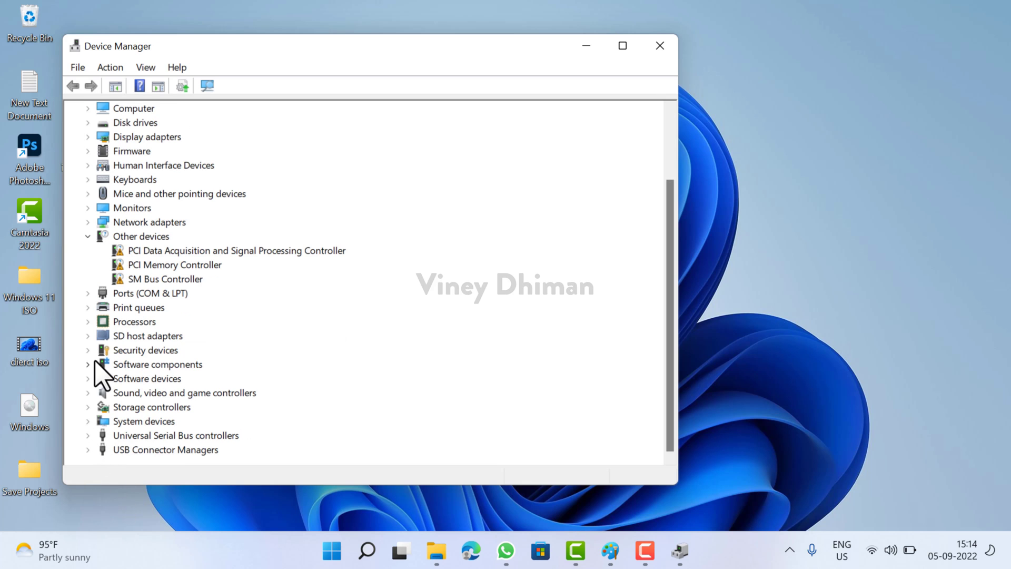
Step: Expand Universal Serial Bus controllers and bring up the actions for the Intel(R) USB 3.0 host controller
{"action": "left_click", "coordinate": [86, 435]}
{"action": "left_click", "coordinate": [169, 408]}
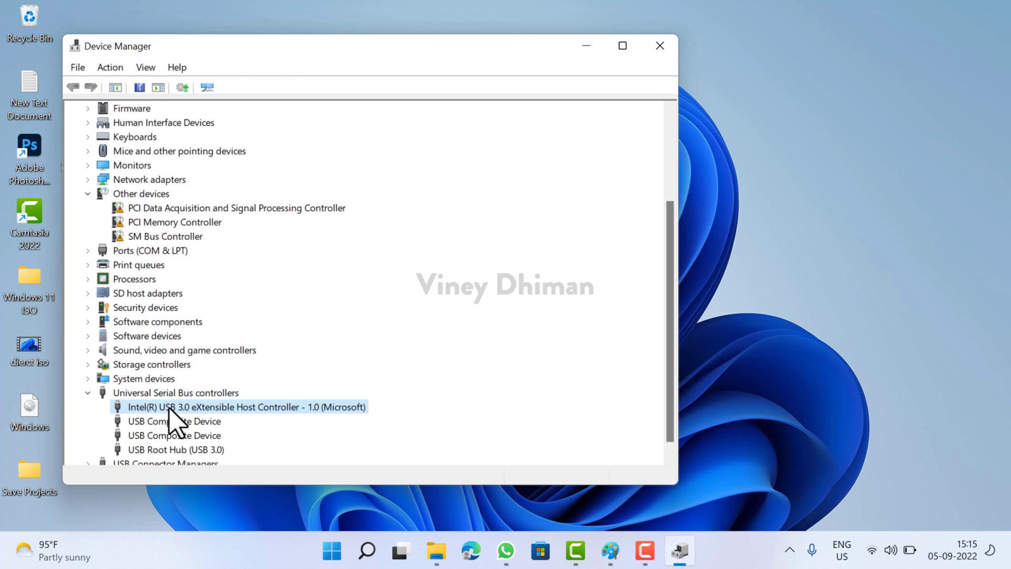
{"action": "right_click", "coordinate": [169, 410]}
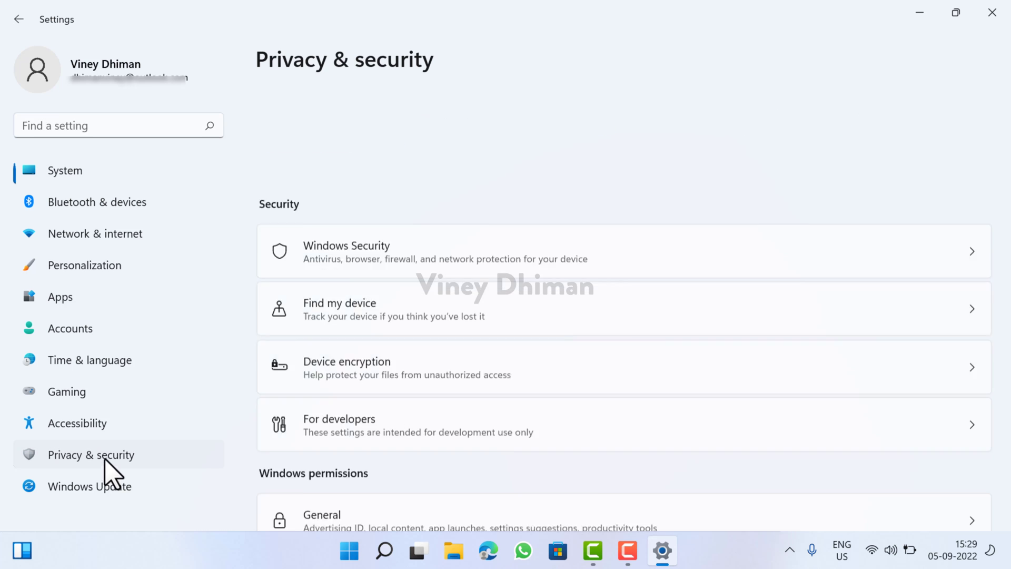
Step: Go through Privacy & security, Windows Security and Device security to Core isolation, confirming Memory integrity On
{"action": "scroll", "coordinate": [346, 176], "scroll_direction": "down", "scroll_amount": 2}
{"action": "left_click", "coordinate": [342, 161]}
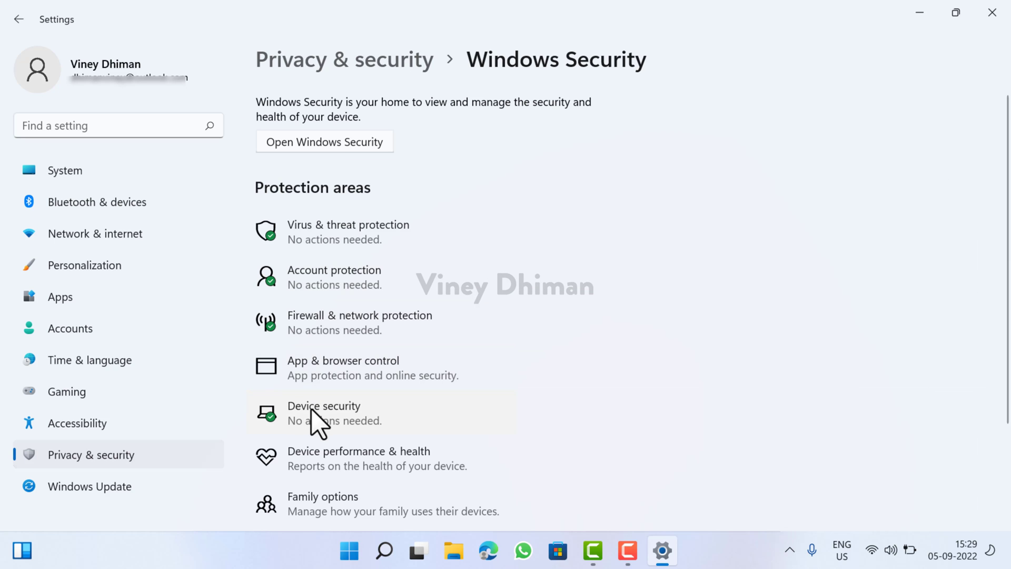
{"action": "left_click", "coordinate": [318, 425]}
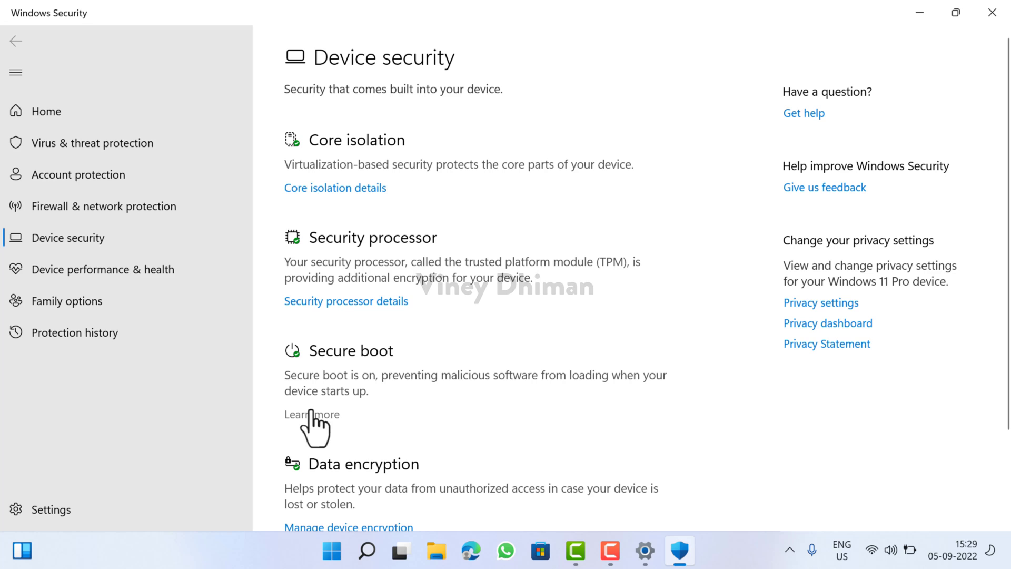
{"action": "left_click", "coordinate": [327, 188]}
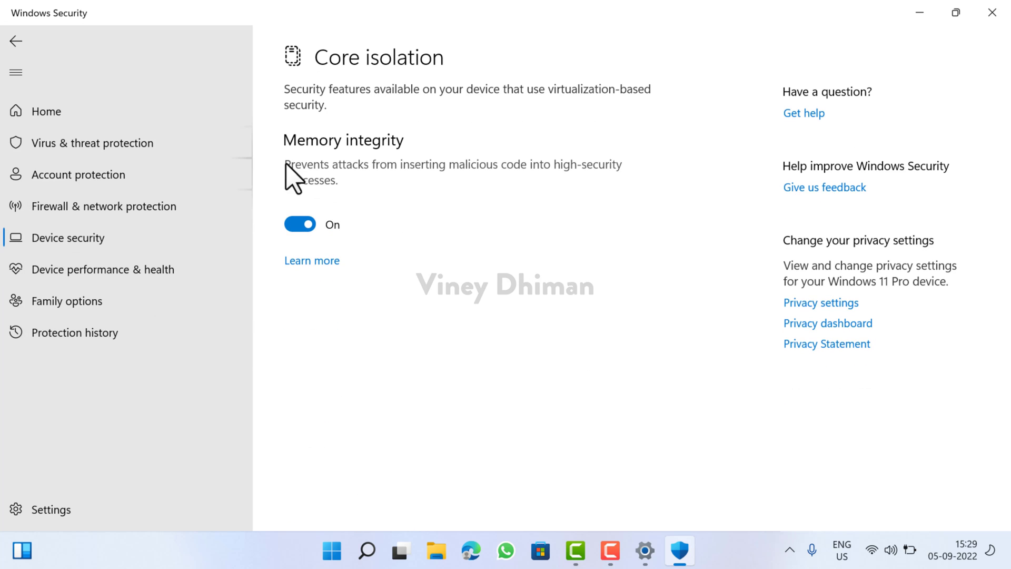